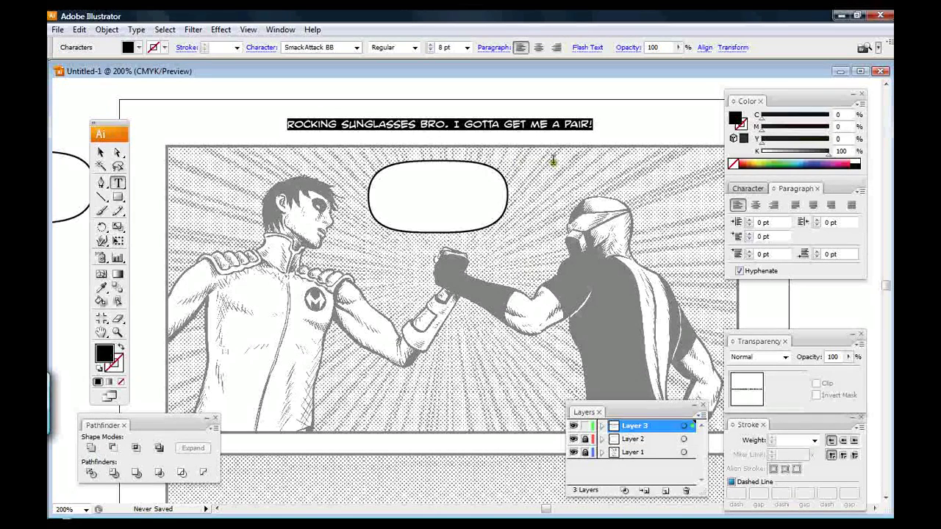
# - Select the caption text object, then pick out just the rounded word balloon
pyautogui.click(554, 160)
pyautogui.click(101, 153)
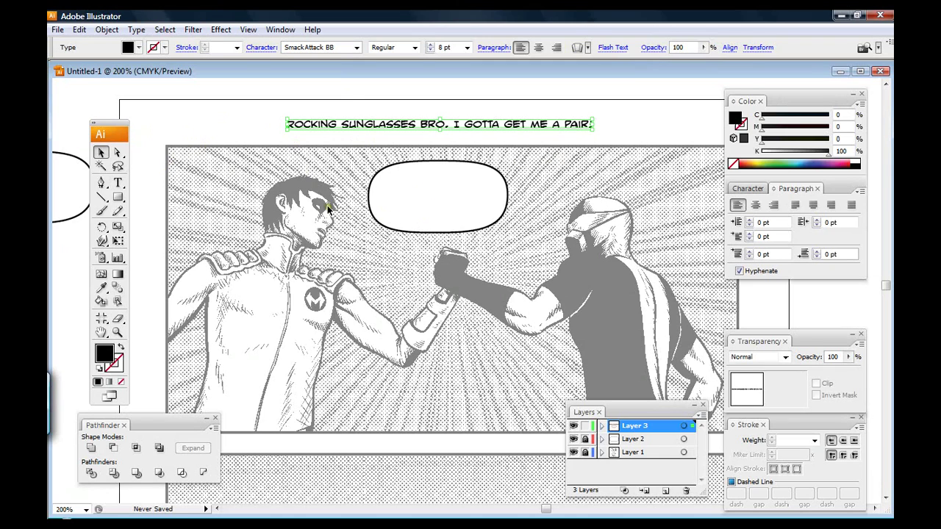
pyautogui.click(117, 182)
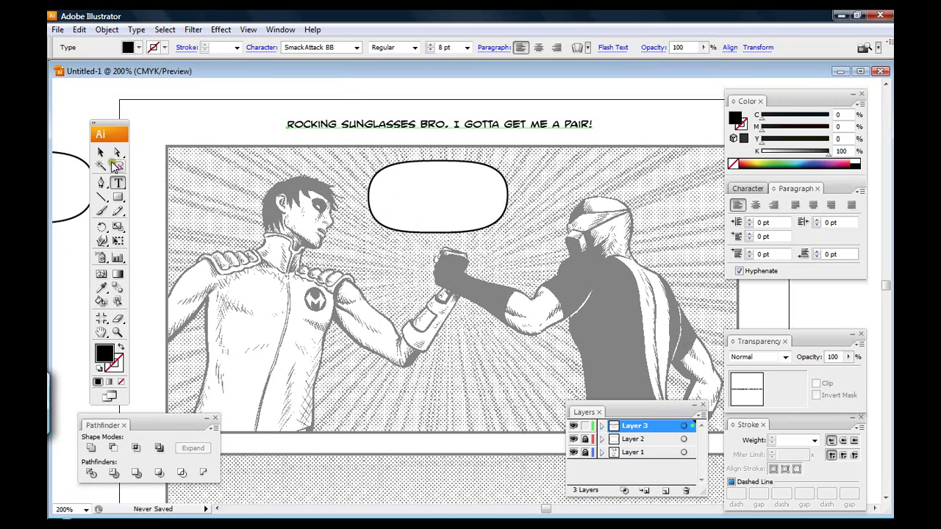
pyautogui.click(101, 152)
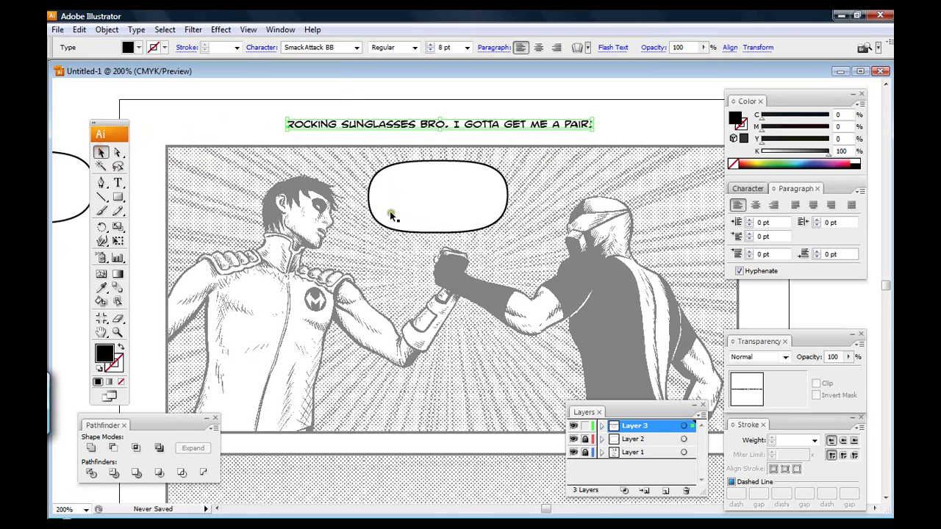
pyautogui.keyDown('shift'); pyautogui.click(401, 214); pyautogui.keyUp('shift')
pyautogui.click(459, 211)
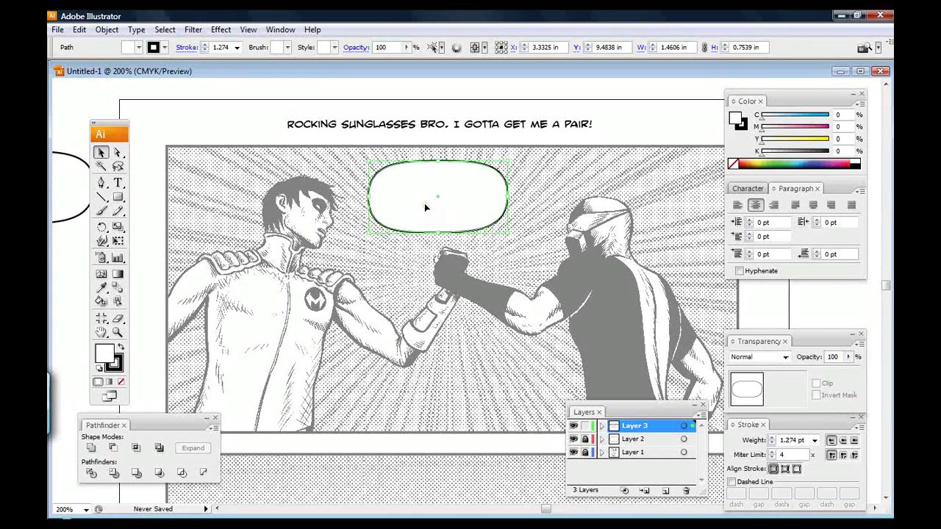
# - Highlight the whole caption line, then exit text editing and deselect the caption
pyautogui.click(118, 183)
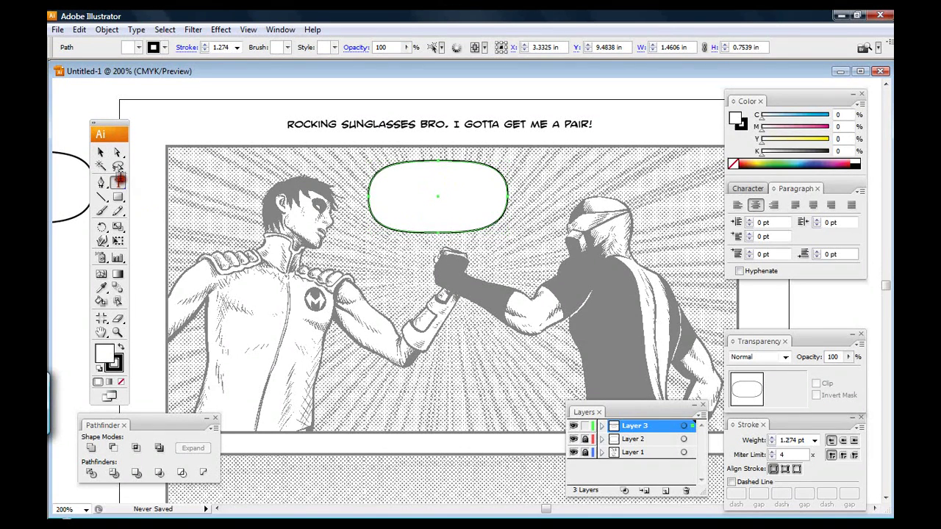
pyautogui.click(469, 124)
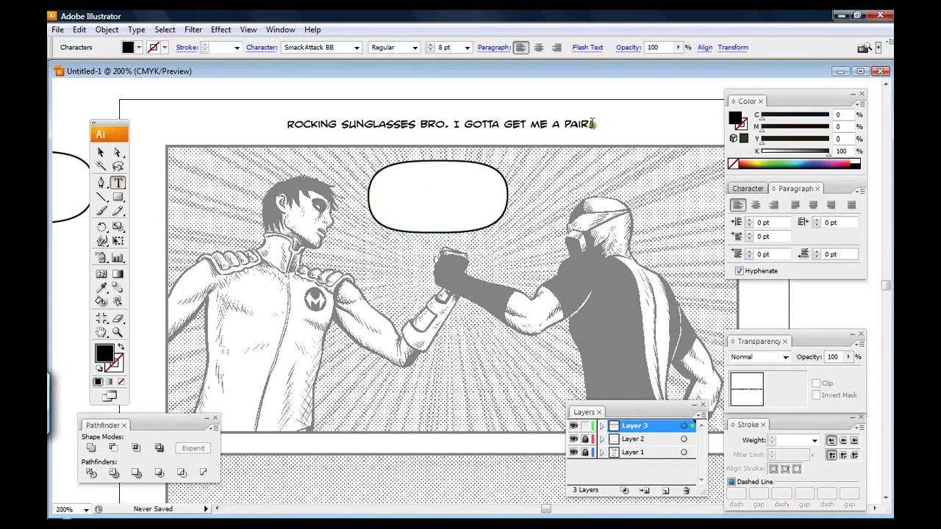
pyautogui.moveTo(598, 124); pyautogui.dragTo(262, 133)
pyautogui.hotkey('ctrl', 'c')
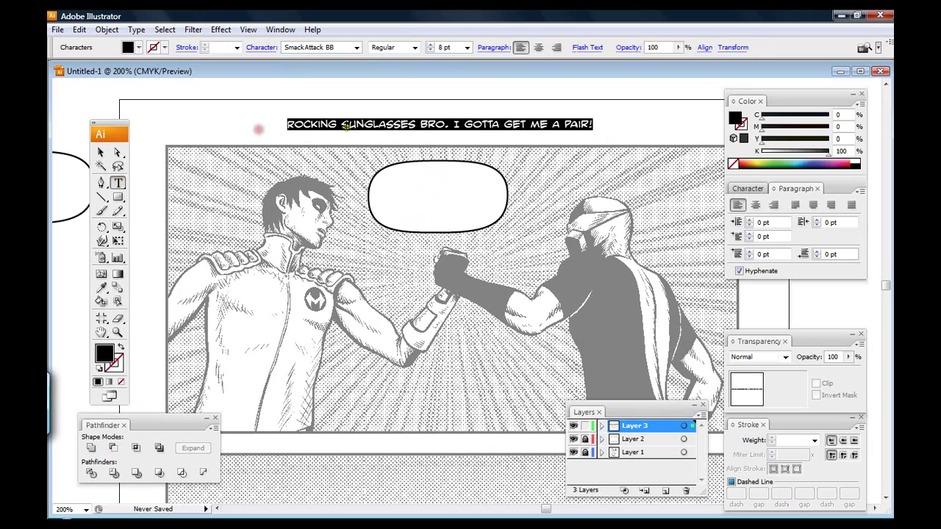
pyautogui.press('Escape')
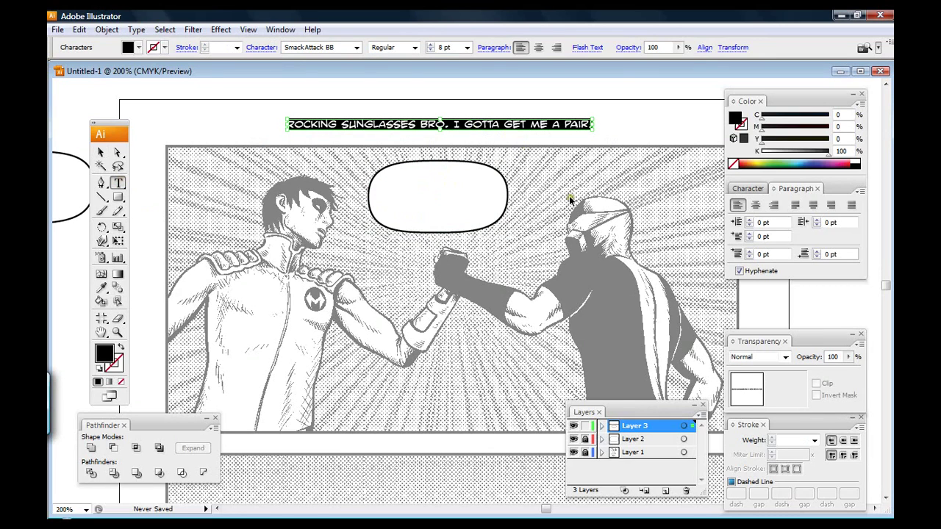
pyautogui.click(627, 235)
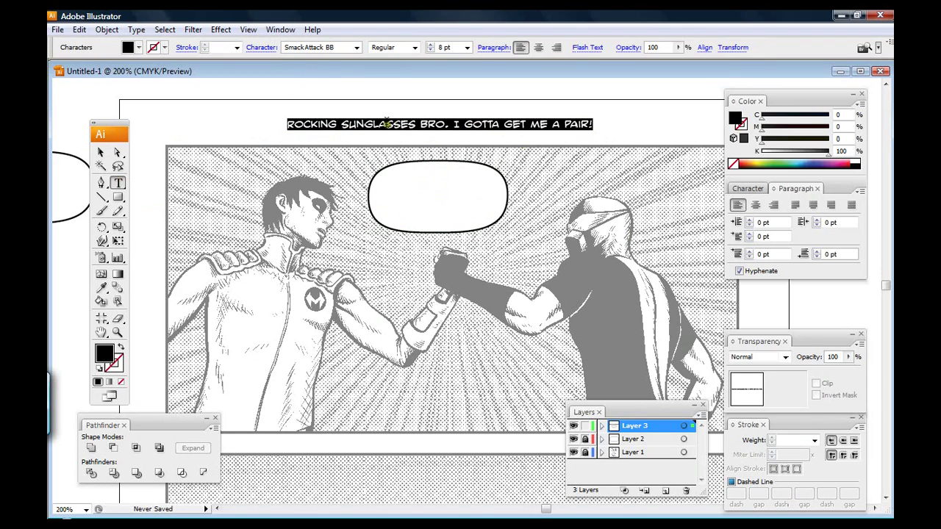
pyautogui.click(117, 183)
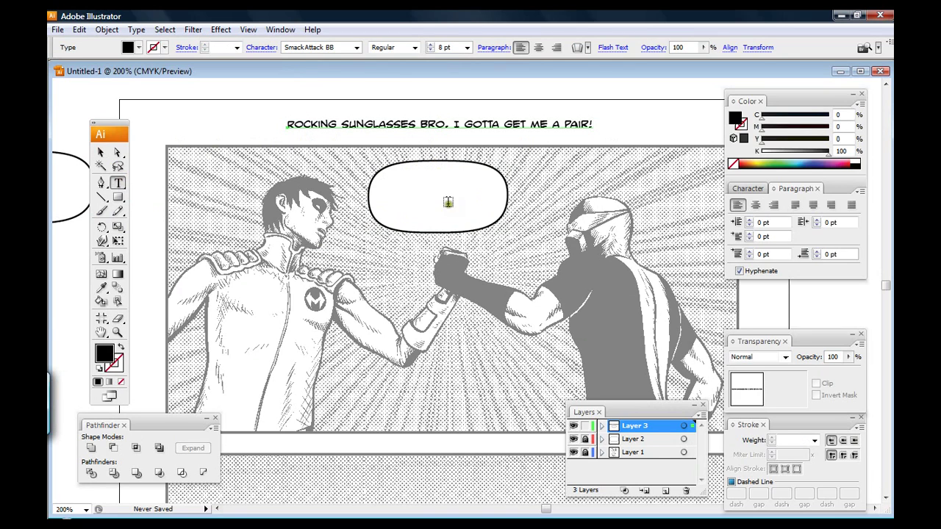
# - Make the balloon an Area Type frame and paste 'ROCKING SUNGLASSES BRO. I GOTTA GET ME A PAIR!' into it
pyautogui.click(118, 184)
pyautogui.click(119, 184)
pyautogui.click(119, 183)
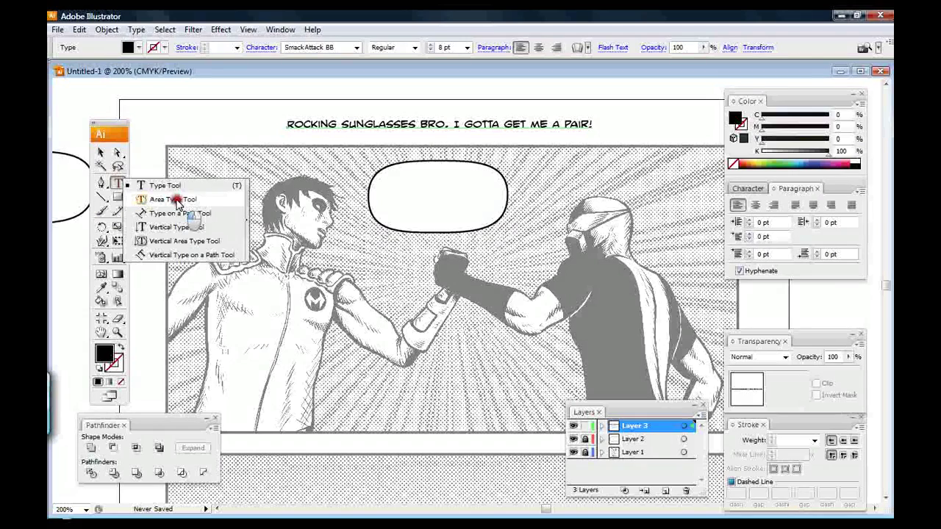
pyautogui.click(177, 201)
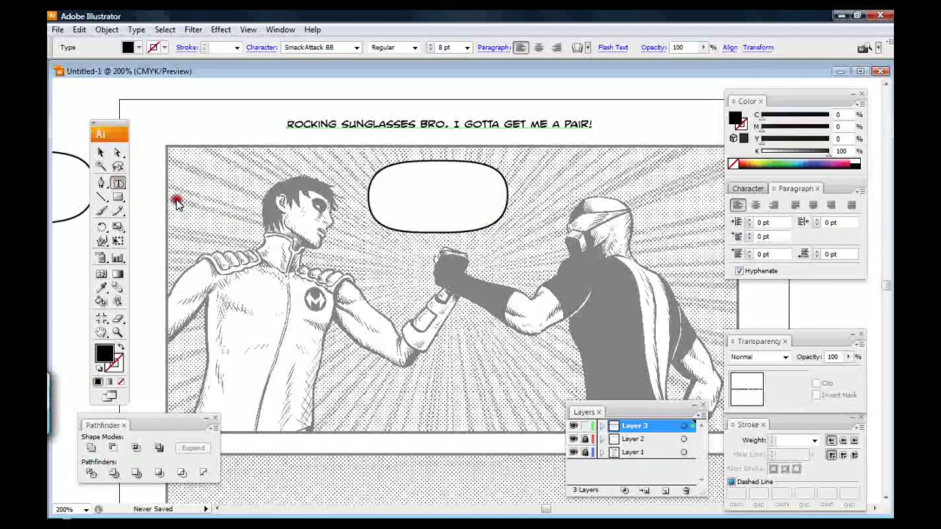
pyautogui.click(438, 159)
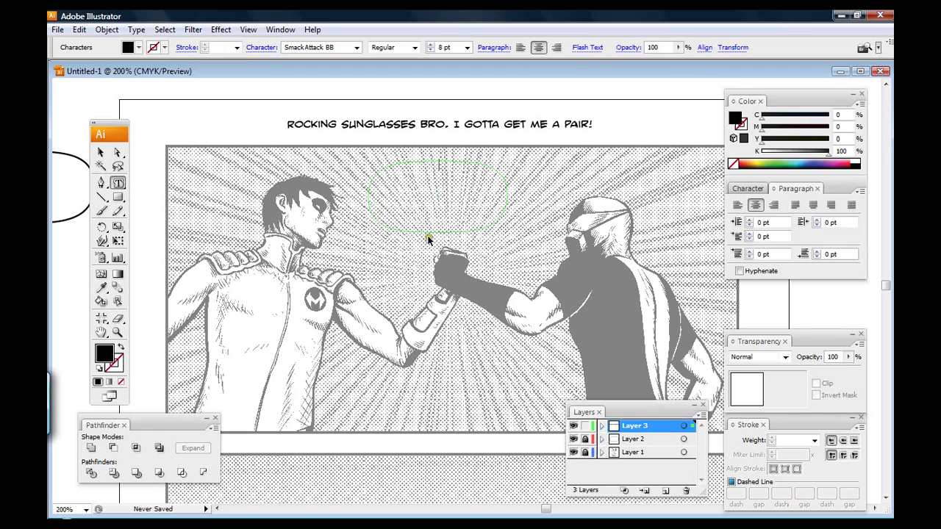
pyautogui.press('ctrl')
pyautogui.hotkey('ctrl', 'v')
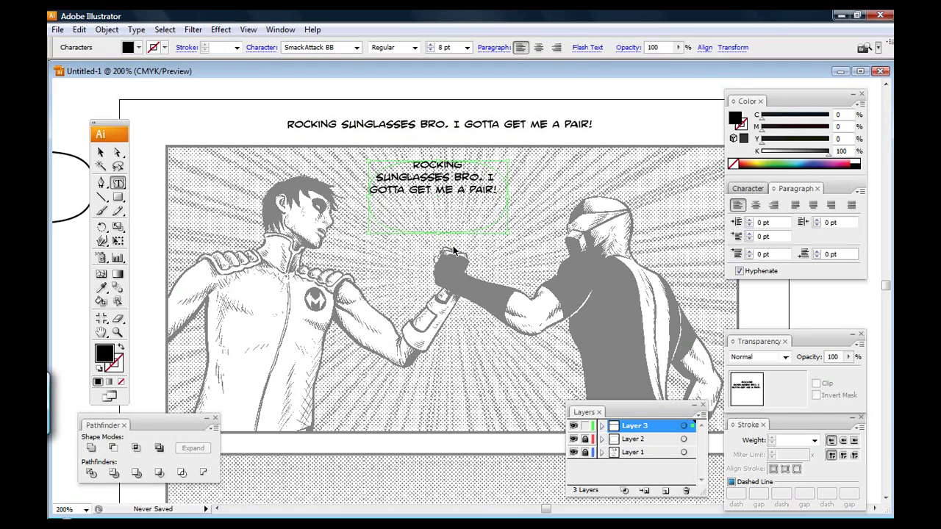
# - Resize the balloon text area narrower, taller and then wider to the right
pyautogui.click(99, 153)
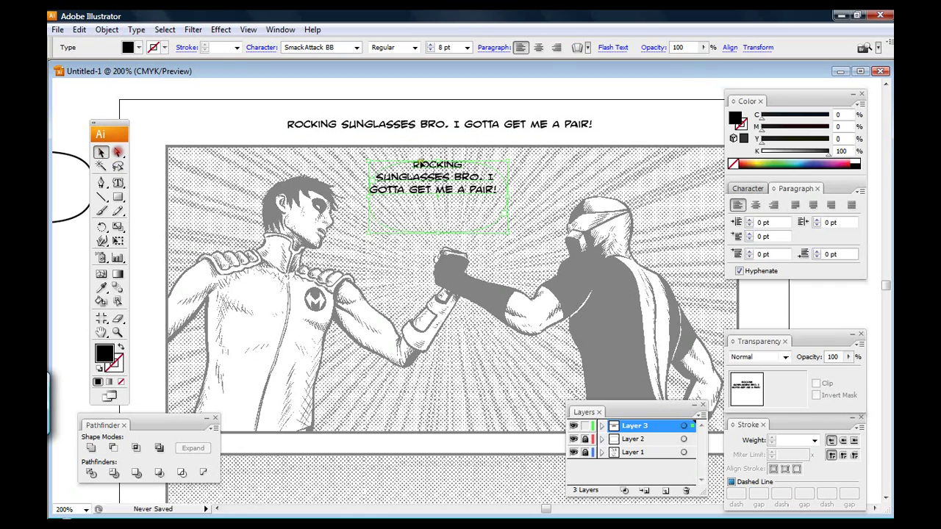
pyautogui.moveTo(506, 195); pyautogui.dragTo(461, 211)
pyautogui.moveTo(413, 233); pyautogui.dragTo(416, 257)
pyautogui.moveTo(459, 203); pyautogui.dragTo(479, 202)
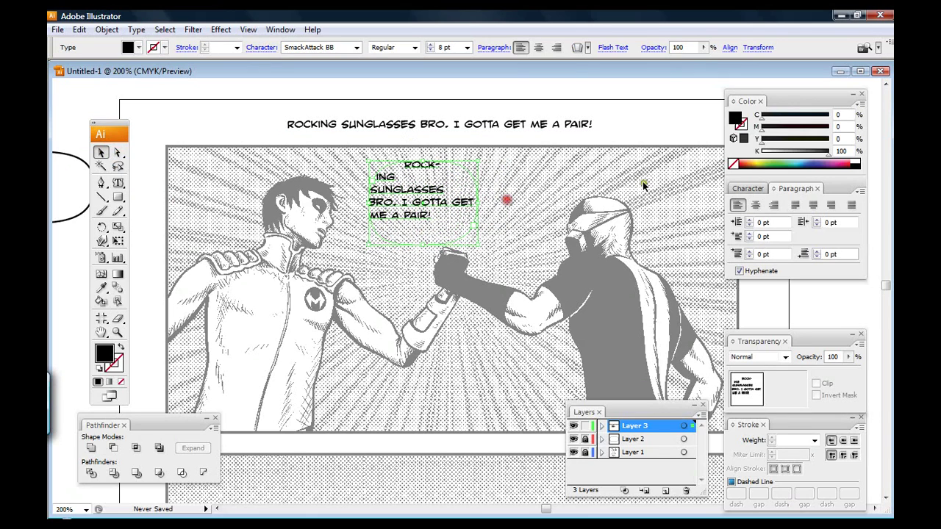
# - Center the balloon text, turn off hyphenation, widen the area slightly, and bring the spare balloon into view
pyautogui.click(537, 49)
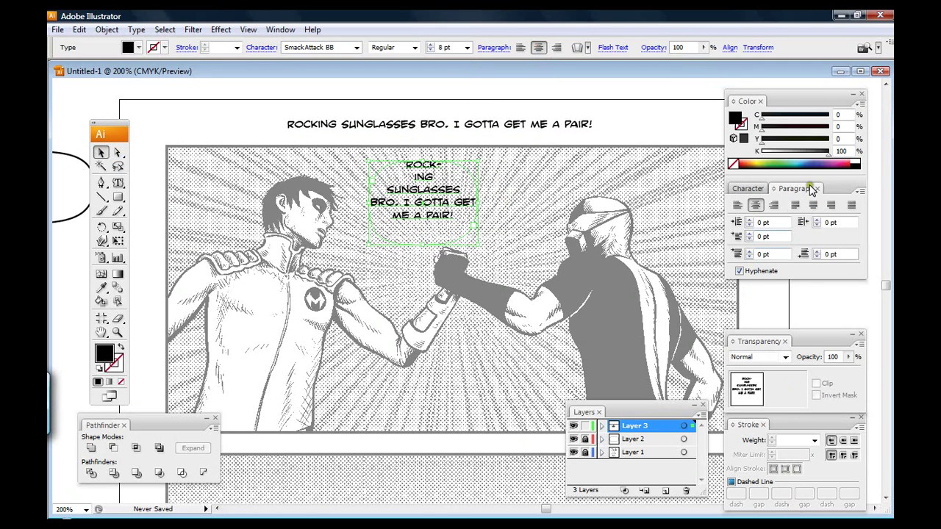
pyautogui.click(738, 271)
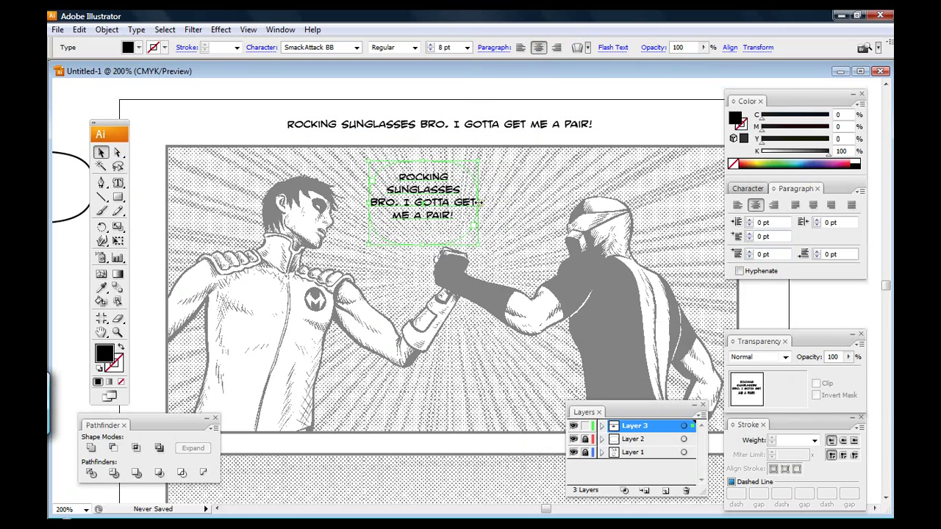
pyautogui.moveTo(479, 202)
pyautogui.mouseDown()
pyautogui.moveTo(510, 204)
pyautogui.moveTo(482, 205)
pyautogui.mouseUp()
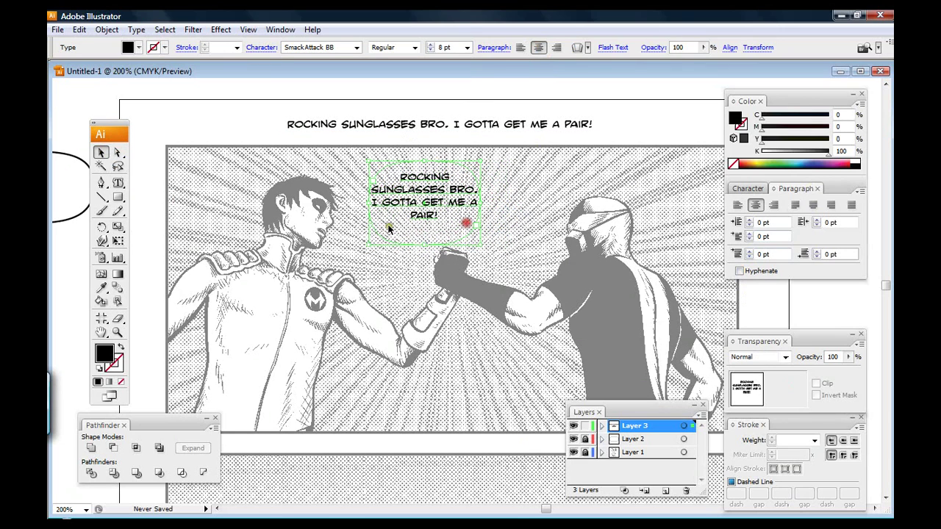
pyautogui.moveTo(547, 512); pyautogui.dragTo(536, 506)
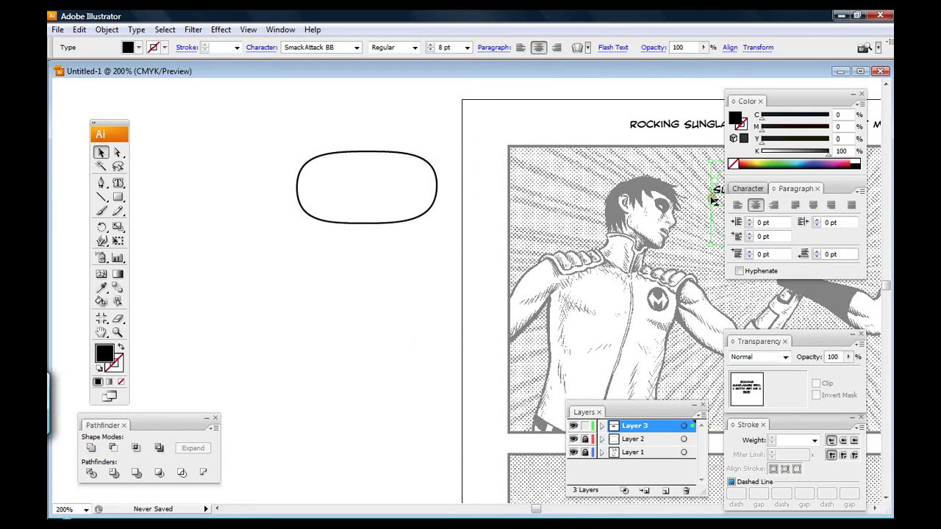
# - Move the caption frame toward the empty balloon and resize it into a narrow five-line block
pyautogui.moveTo(711, 195); pyautogui.dragTo(319, 287)
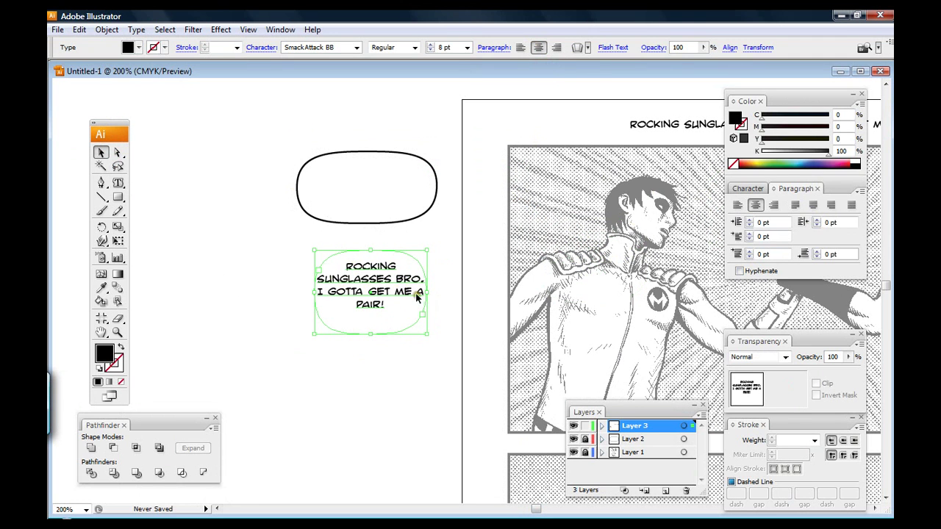
pyautogui.moveTo(432, 294); pyautogui.dragTo(399, 301)
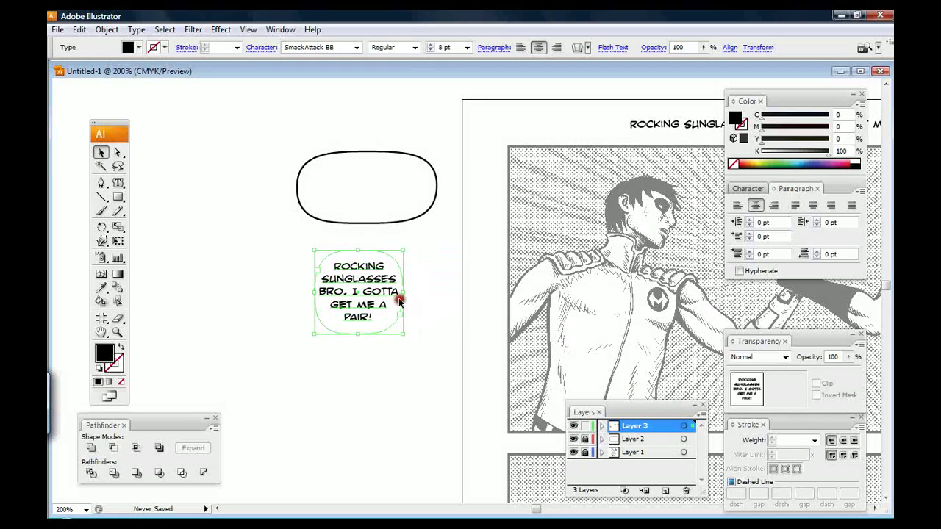
pyautogui.moveTo(357, 336)
pyautogui.mouseDown()
pyautogui.moveTo(370, 340)
pyautogui.moveTo(359, 325)
pyautogui.mouseUp()
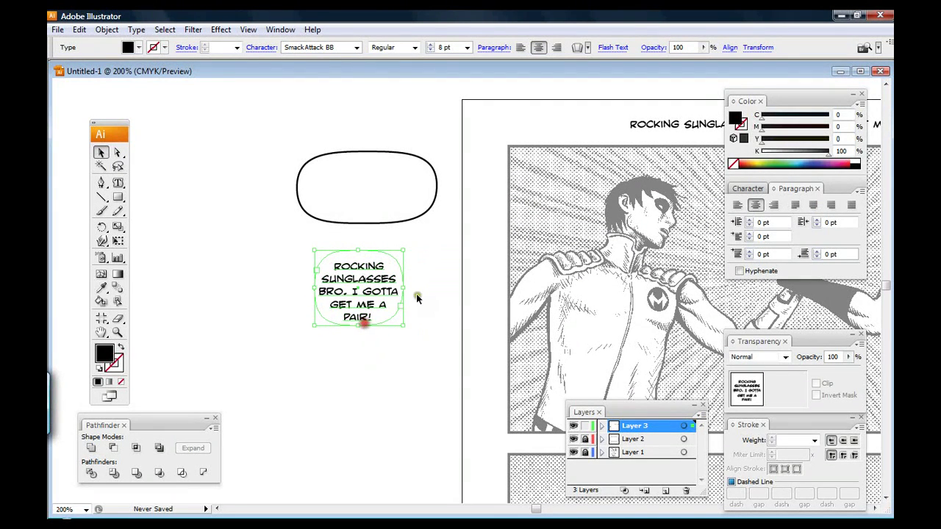
# - Place the caption text on the comic panel just above the clasped hands
pyautogui.click(523, 507)
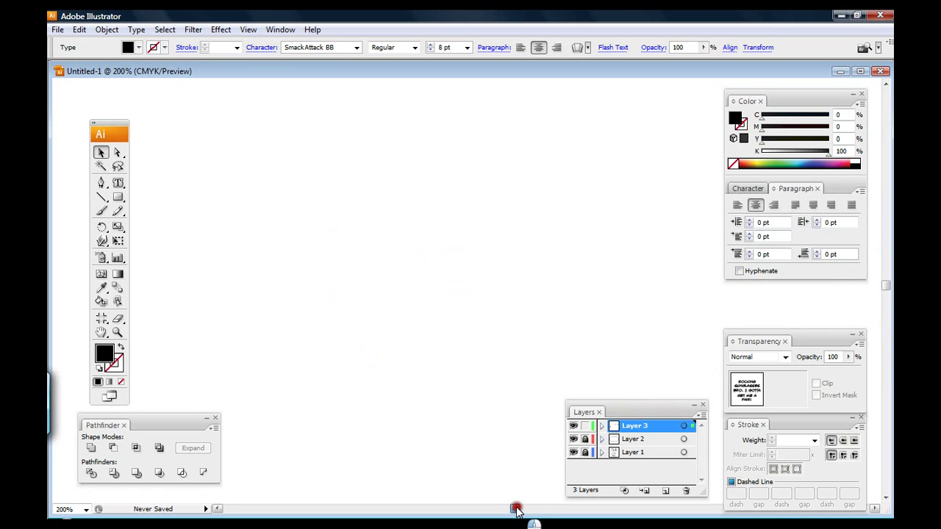
pyautogui.click(529, 507)
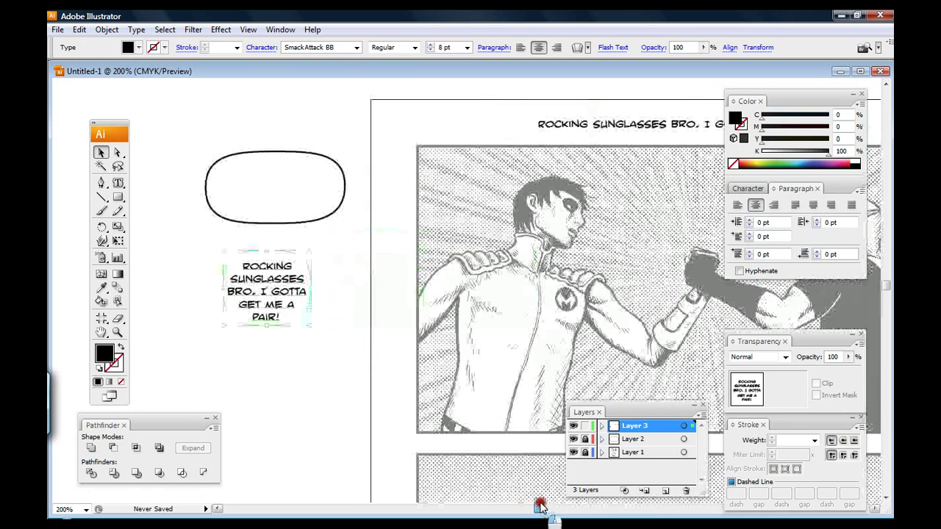
pyautogui.moveTo(249, 291); pyautogui.dragTo(627, 215)
pyautogui.click(541, 507)
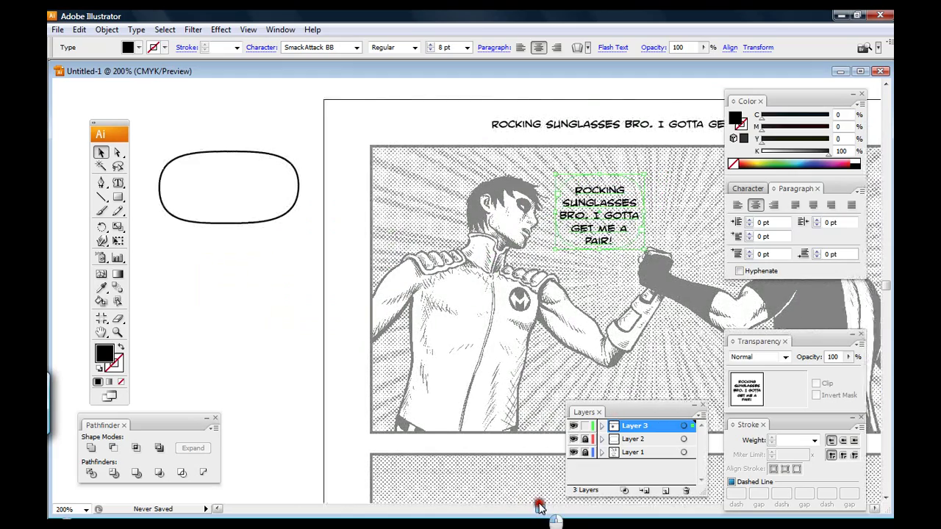
pyautogui.moveTo(399, 215)
pyautogui.mouseDown()
pyautogui.moveTo(435, 209)
pyautogui.moveTo(410, 212)
pyautogui.mouseUp()
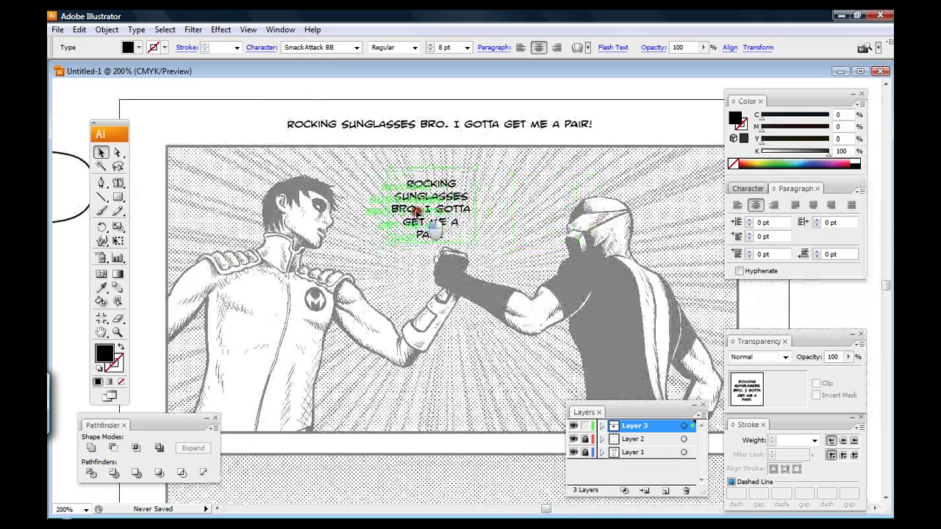
pyautogui.click(545, 507)
pyautogui.click(542, 508)
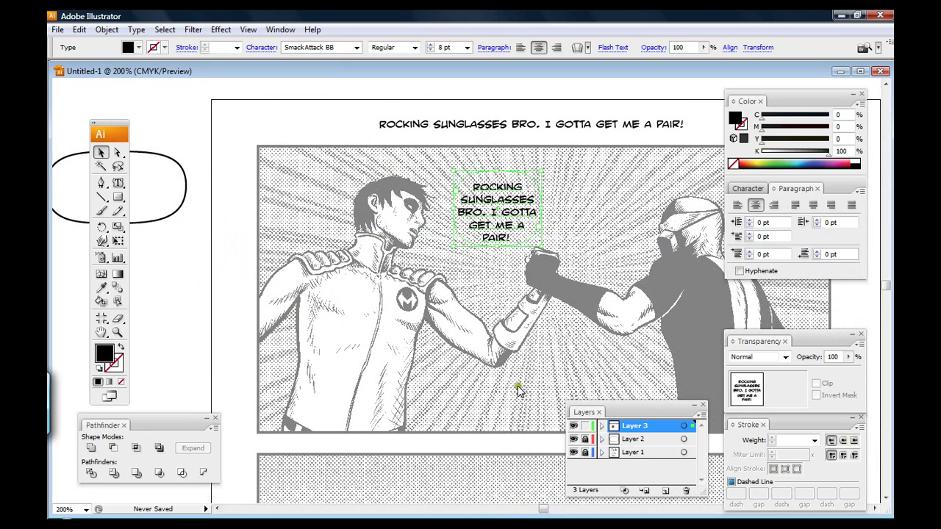
# - Lock the caption's Layer 3 and select the rounded balloon on Layer 2
pyautogui.click(584, 425)
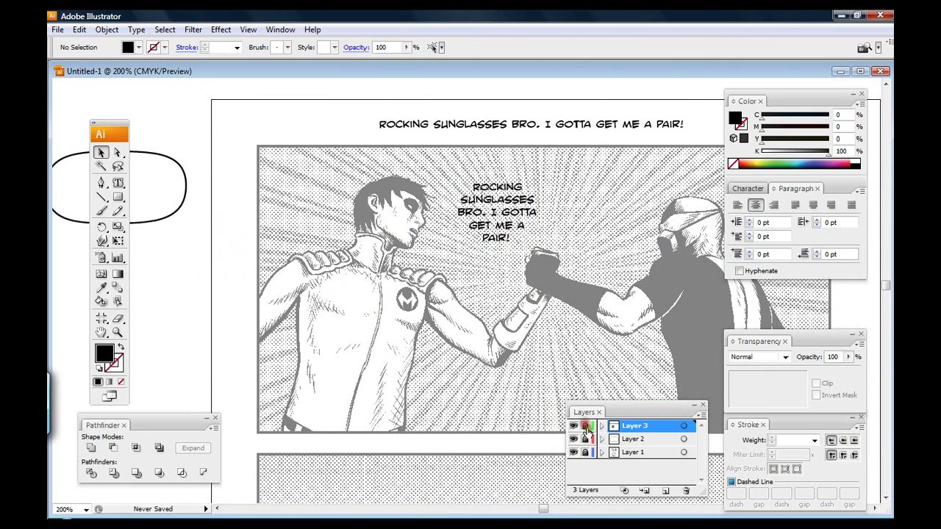
pyautogui.click(645, 439)
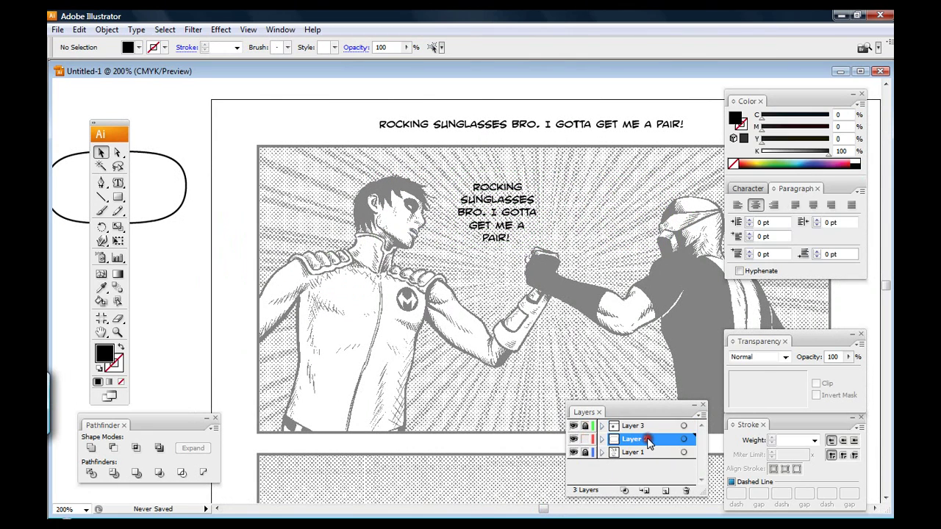
pyautogui.click(178, 192)
# - Move the balloon around the caption and pull its left and right sides in to fit
pyautogui.moveTo(169, 195); pyautogui.dragTo(542, 213)
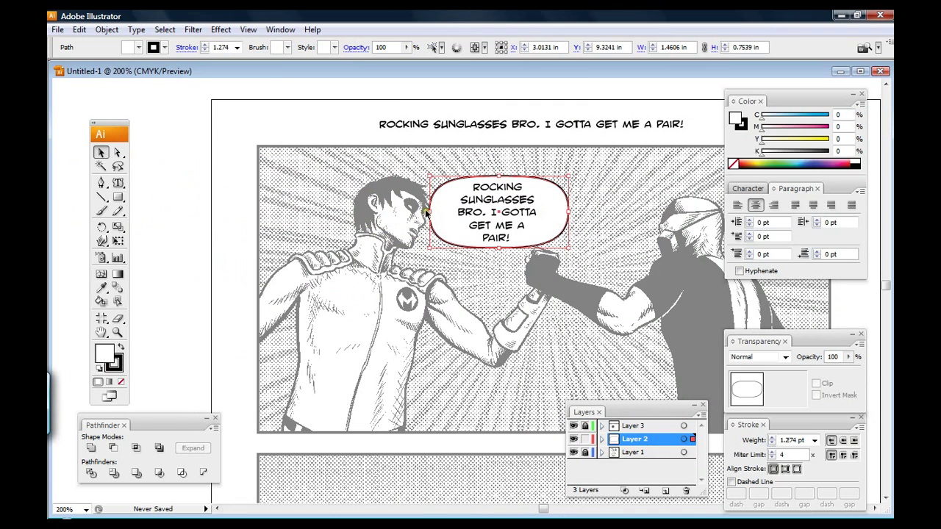
pyautogui.moveTo(427, 211); pyautogui.dragTo(449, 211)
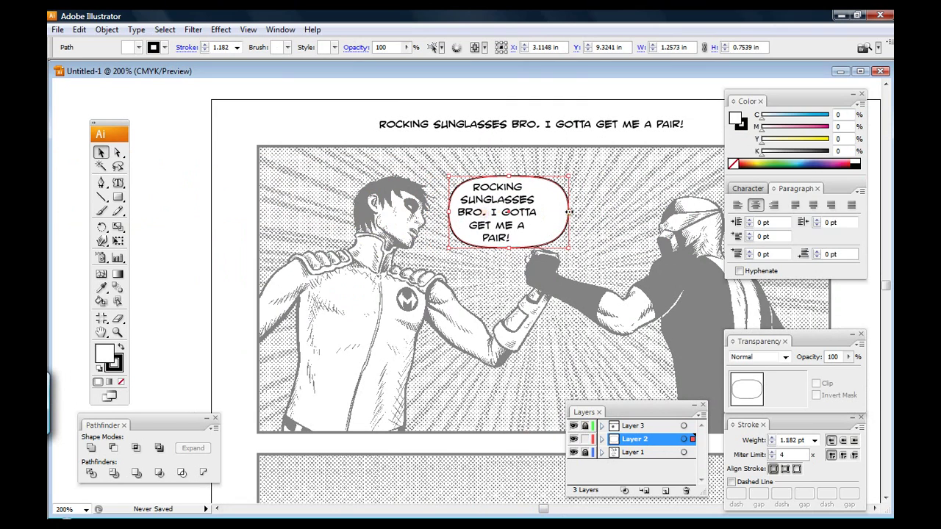
pyautogui.moveTo(568, 212); pyautogui.dragTo(544, 213)
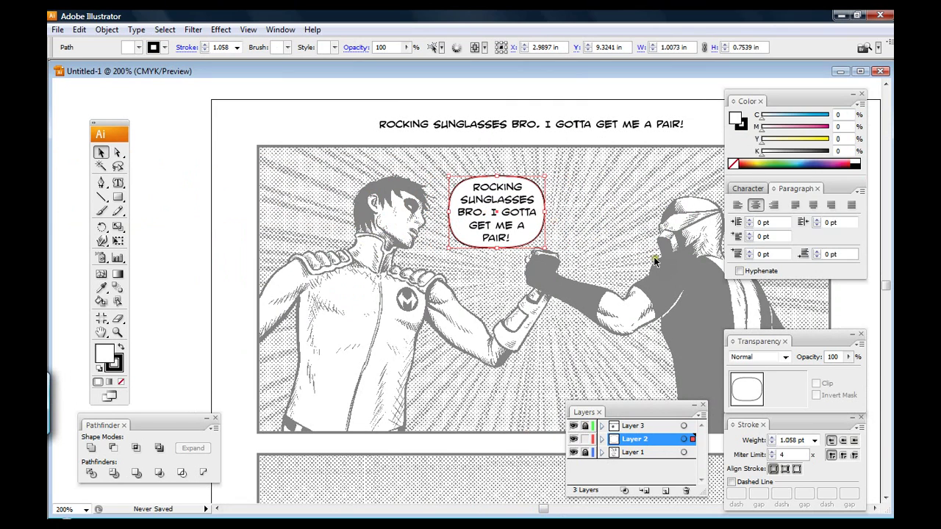
pyautogui.click(101, 182)
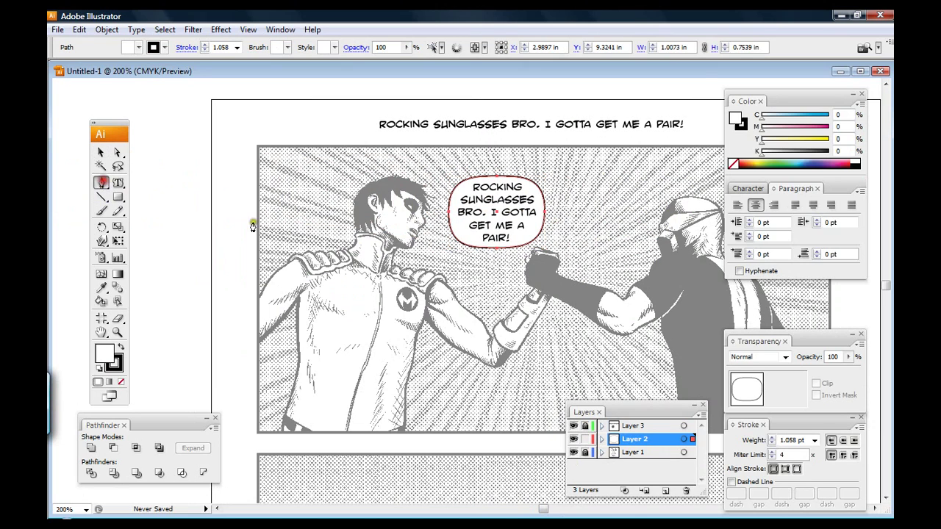
# - Draw a triangular tail from the balloon edge to a tip near the left character's mouth
pyautogui.moveTo(427, 242); pyautogui.dragTo(460, 233)
pyautogui.click(455, 224)
pyautogui.click(458, 234)
pyautogui.click(428, 242)
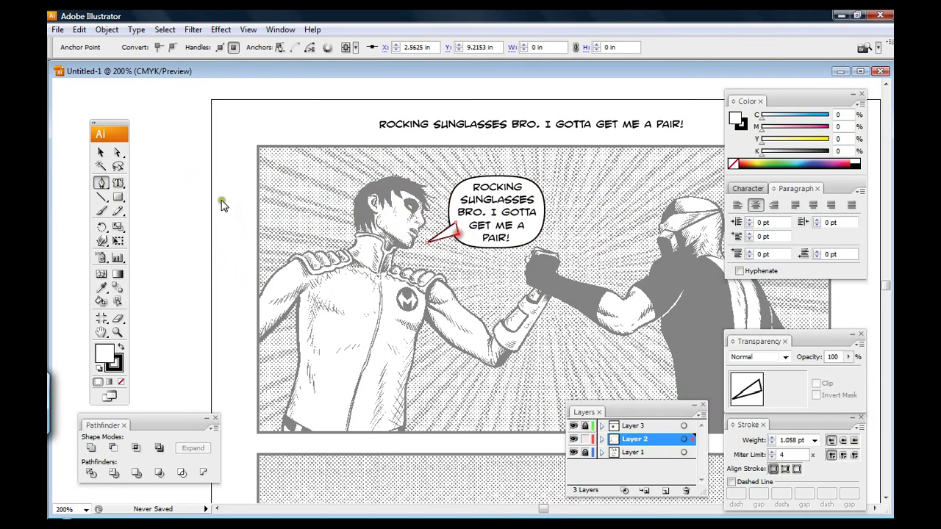
# - Unite the tail and the balloon into one shape with Pathfinder
pyautogui.click(103, 152)
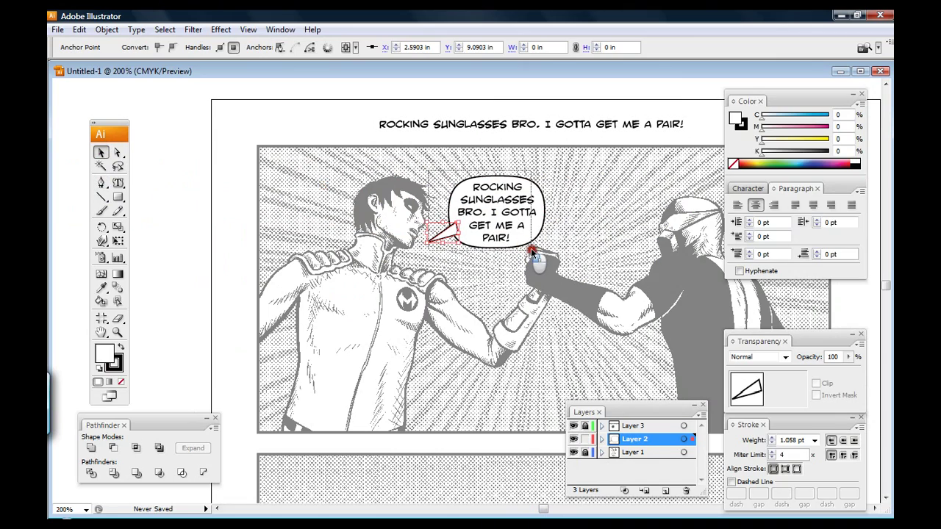
pyautogui.keyDown('shift'); pyautogui.click(494, 212); pyautogui.keyUp('shift')
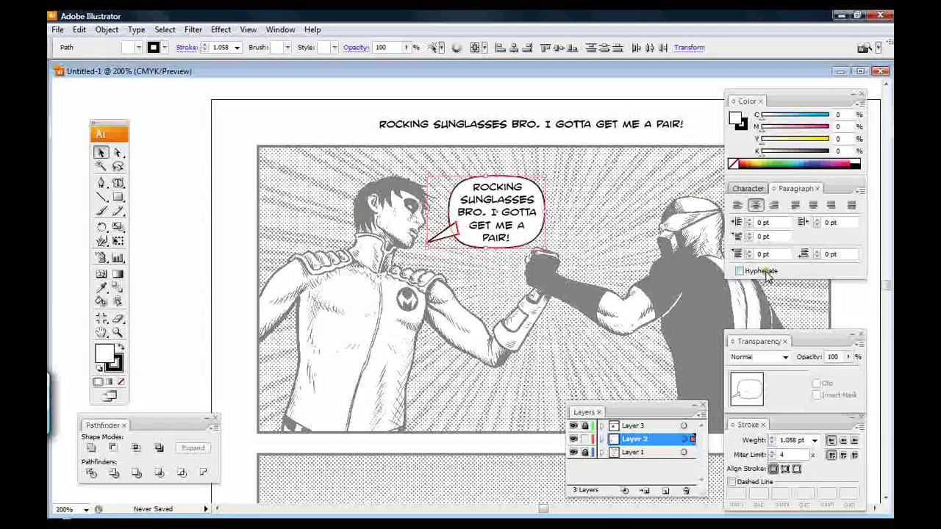
pyautogui.click(91, 447)
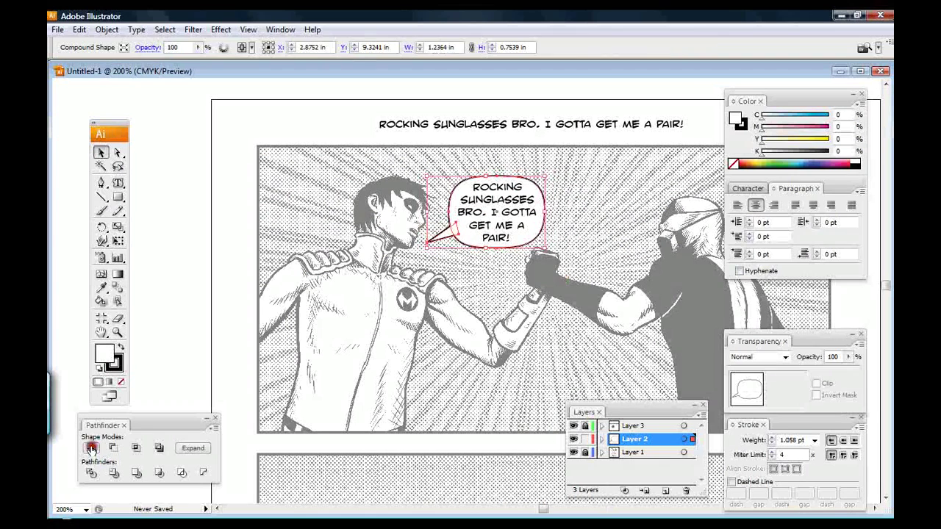
pyautogui.click(564, 326)
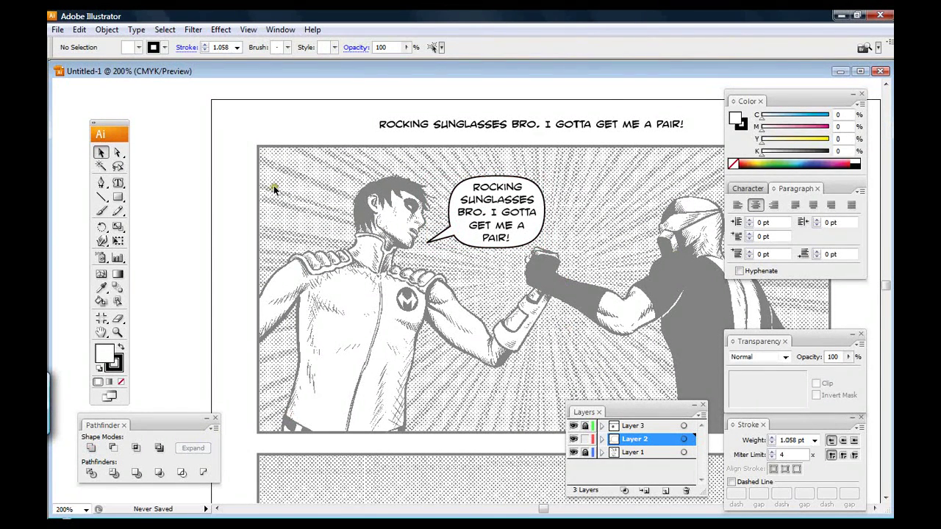
# - Select the tail's tip point with Direct Selection to check its position
pyautogui.click(118, 152)
pyautogui.click(426, 245)
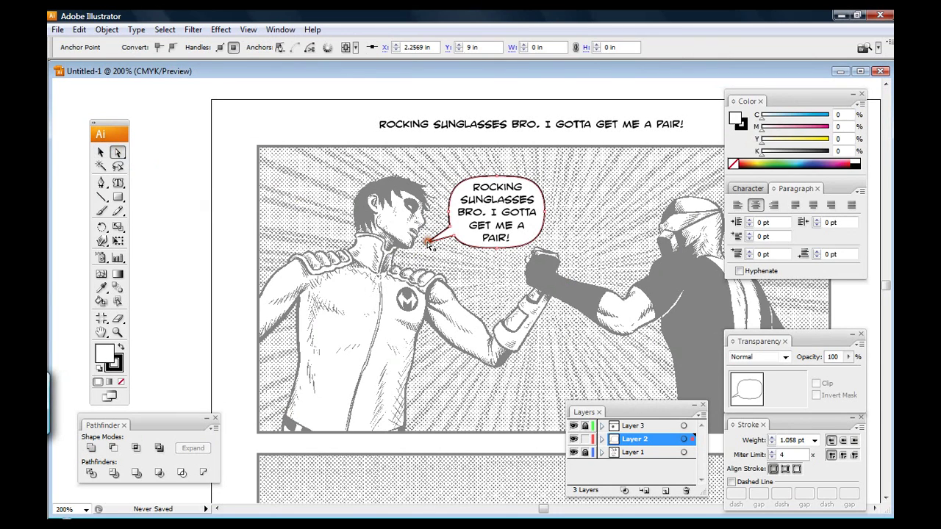
pyautogui.click(441, 251)
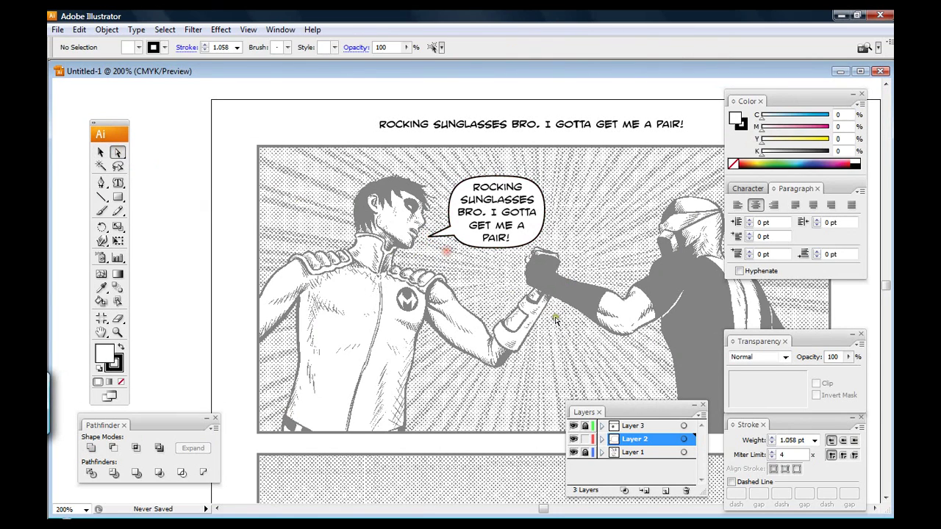